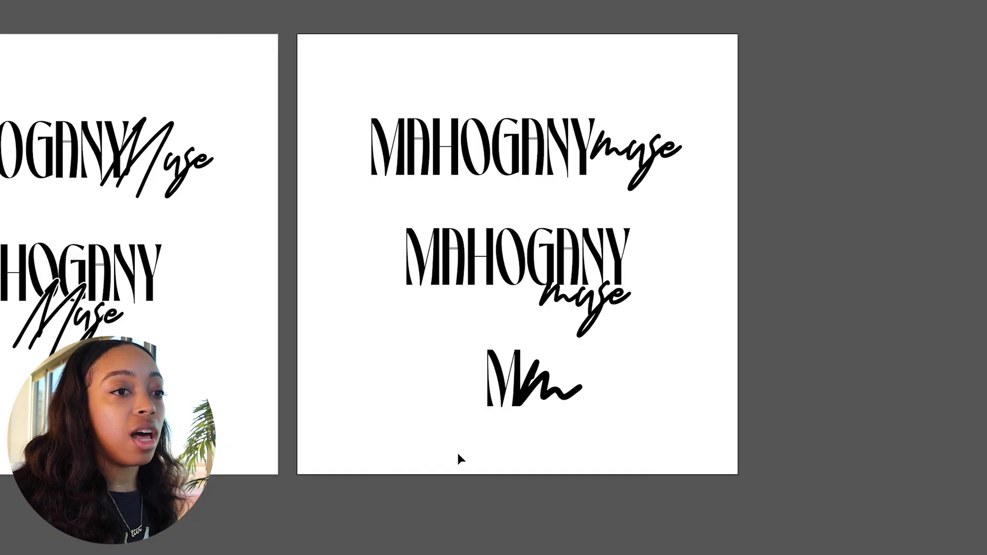
Draw a small white circle with the Ellipse tool below the lowercase "muse" logo artboard and duplicate it into an even row of six
{"action": "left_click_drag", "start_coordinate": [404, 463], "coordinate": [385, 357]}
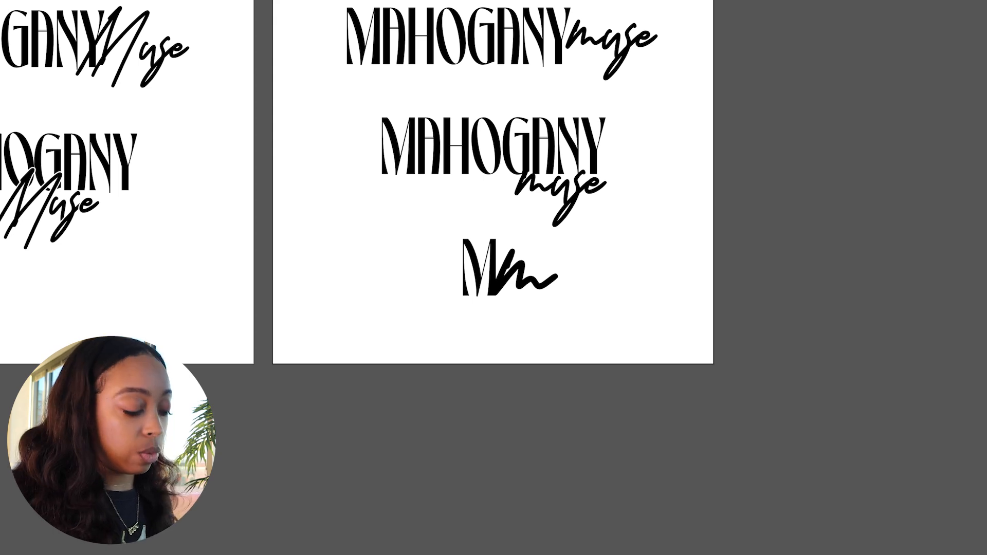
{"action": "left_click", "coordinate": [0, 92]}
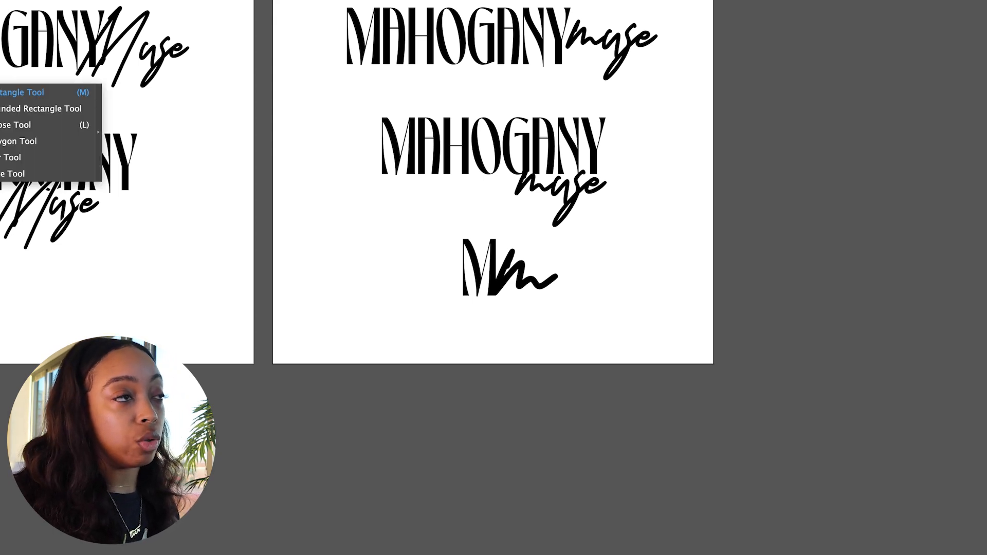
{"action": "left_click", "coordinate": [4, 125]}
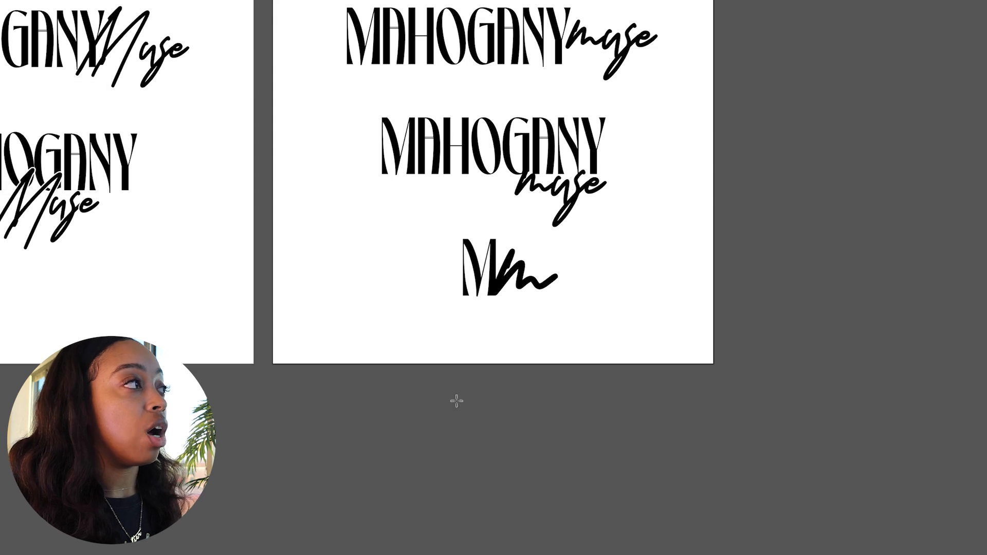
{"action": "mouse_move", "coordinate": [278, 398]}
{"action": "left_mouse_down"}
{"action": "mouse_move", "coordinate": [318, 440]}
{"action": "mouse_move", "coordinate": [313, 428]}
{"action": "left_mouse_up"}
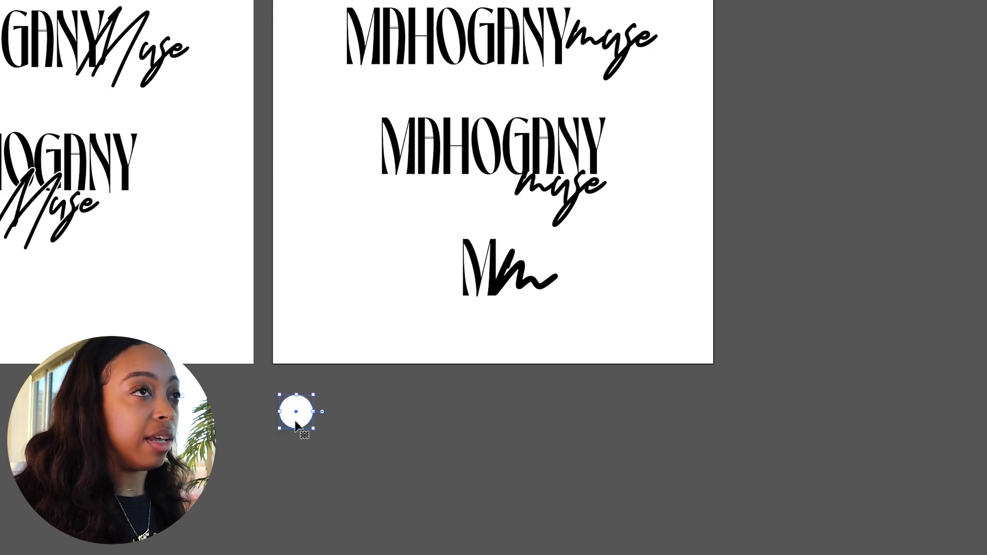
{"action": "left_click_drag", "start_coordinate": [328, 421], "coordinate": [433, 422]}
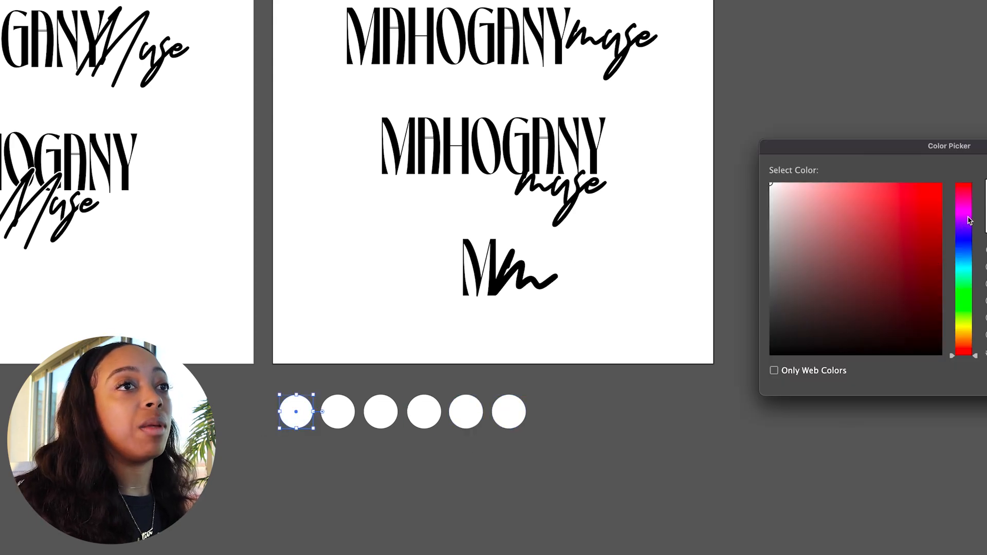
Fill the six circles with dark purple, teal, olive green, orange, magenta and yellow, and select the whole row
{"action": "left_click", "coordinate": [969, 222]}
{"action": "left_click", "coordinate": [941, 292]}
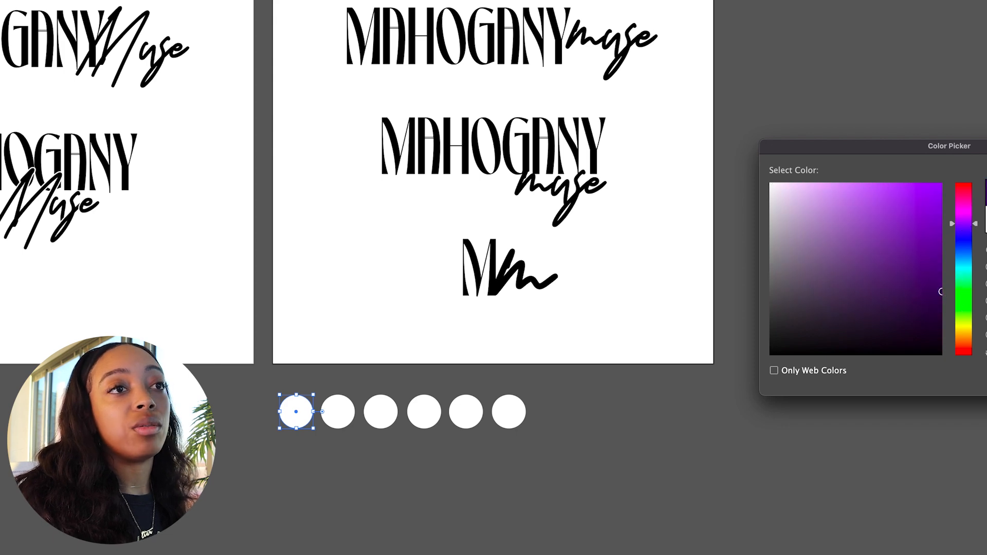
{"action": "key", "text": "Return"}
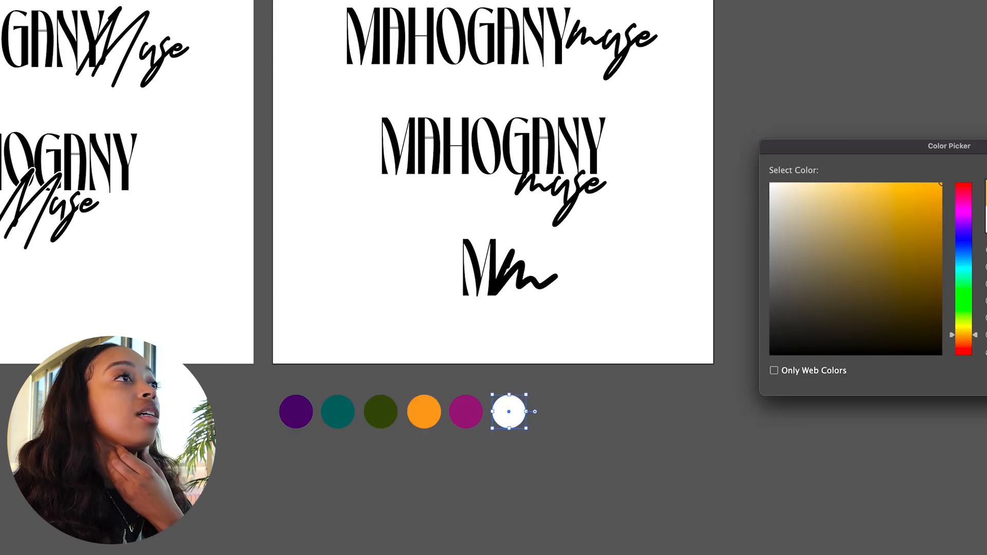
{"action": "key", "text": "Return"}
{"action": "left_click", "coordinate": [668, 488]}
{"action": "left_click_drag", "start_coordinate": [481, 525], "coordinate": [542, 456]}
{"action": "left_click_drag", "start_coordinate": [656, 378], "coordinate": [346, 334]}
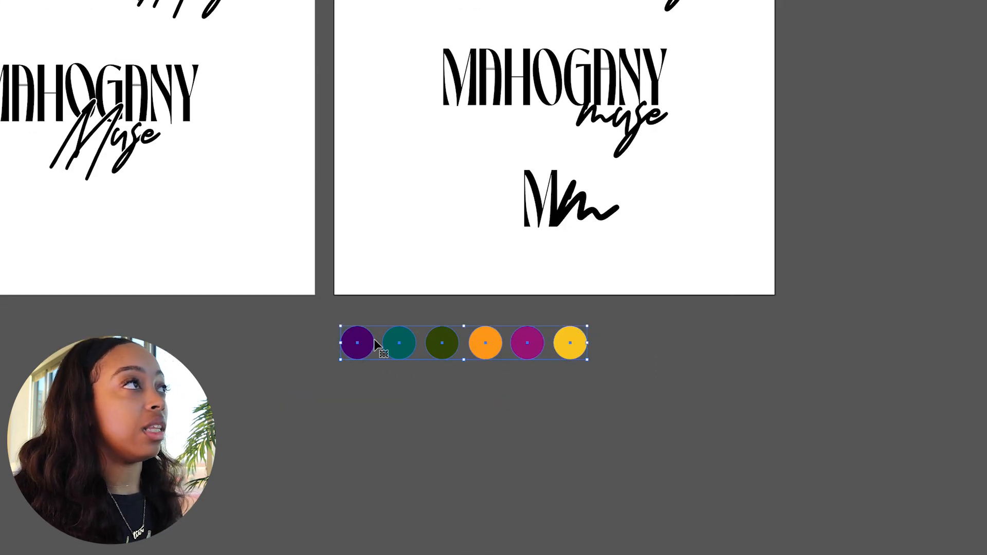
Switch to Pinterest, search for "jewel tones", refine the search to "jewel tones decor" and open the velvet throw pillow pin
{"action": "type", "text": "jewel tone"}
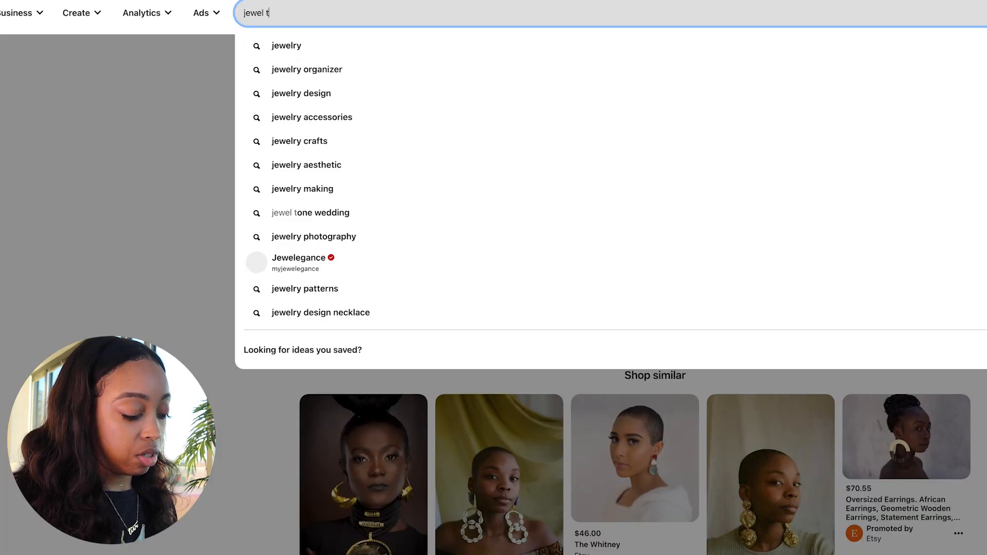
{"action": "key", "text": "Return"}
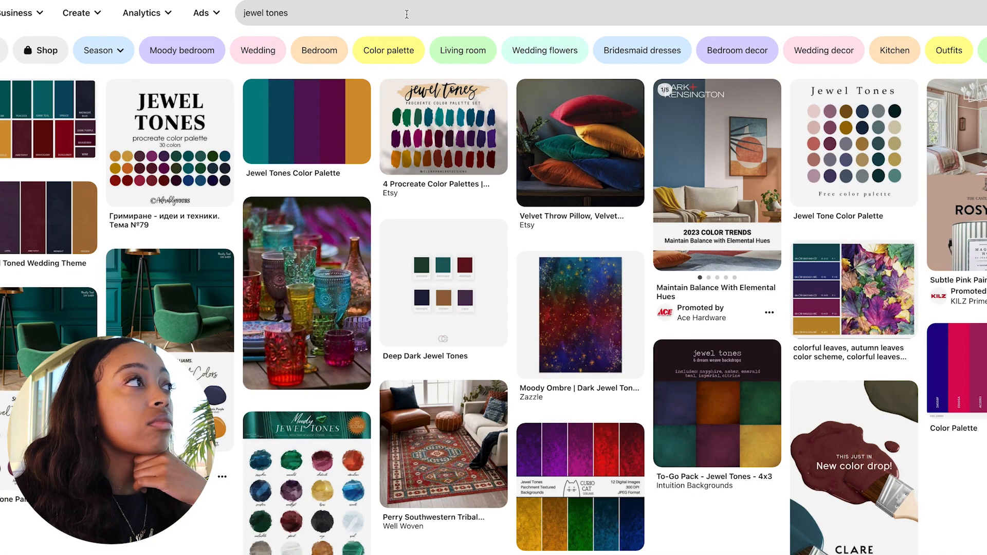
{"action": "left_click", "coordinate": [406, 14]}
{"action": "type", "text": "dec"}
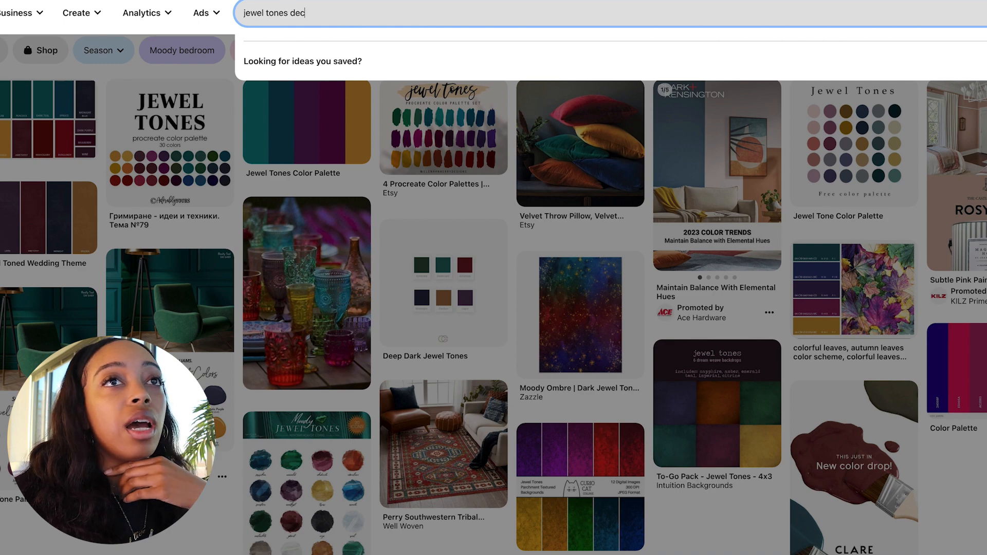
{"action": "type", "text": "or"}
{"action": "key", "text": "Return"}
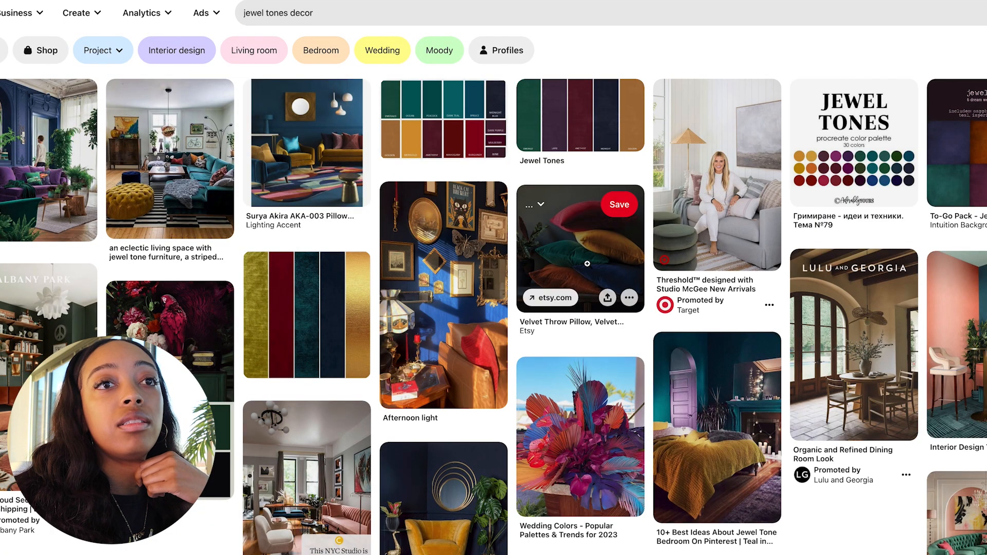
{"action": "left_click", "coordinate": [589, 267]}
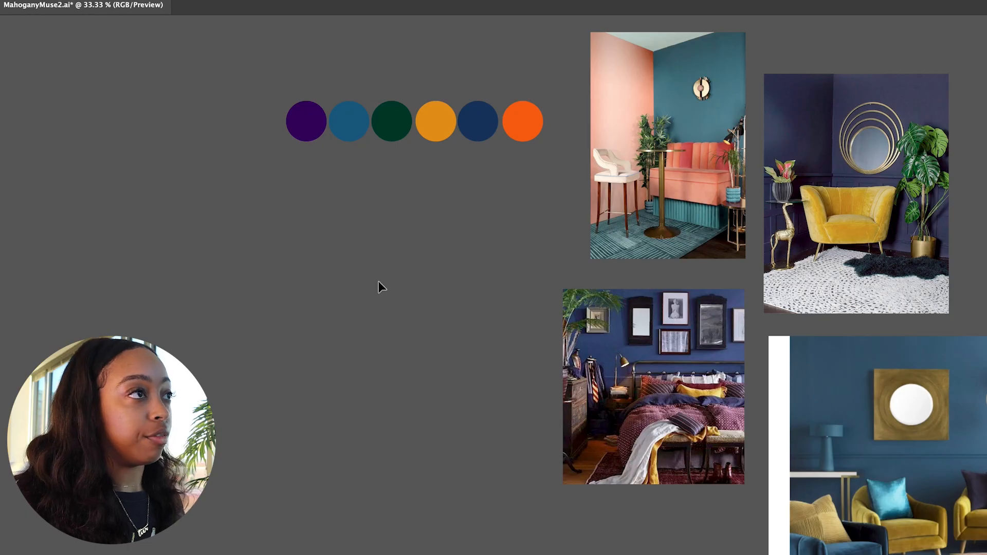
In Illustrator, expand the palette to four rows of six circles using colours from the decor photos, and brighten the last row's first circle to coral
{"action": "left_click_drag", "start_coordinate": [379, 282], "coordinate": [429, 348]}
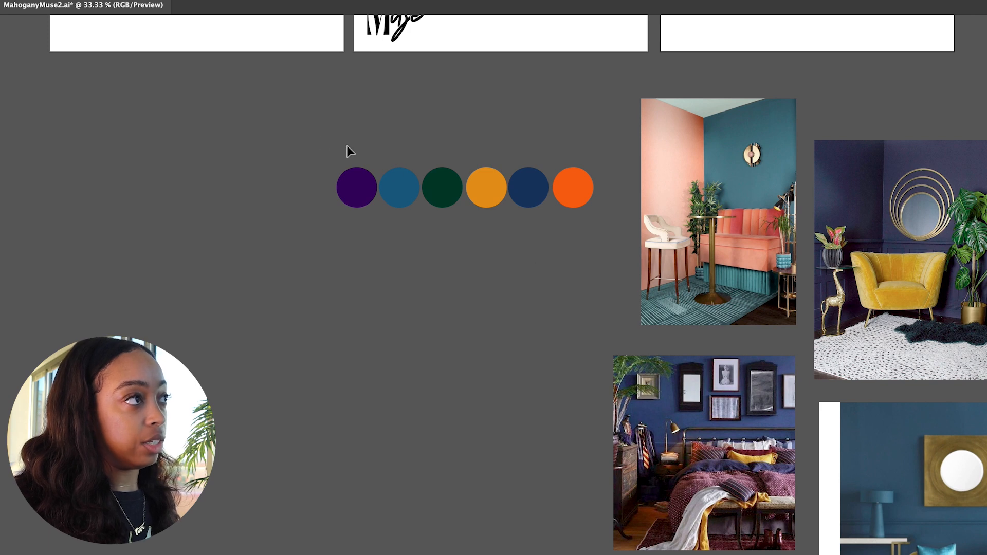
{"action": "left_click_drag", "start_coordinate": [580, 219], "coordinate": [581, 219]}
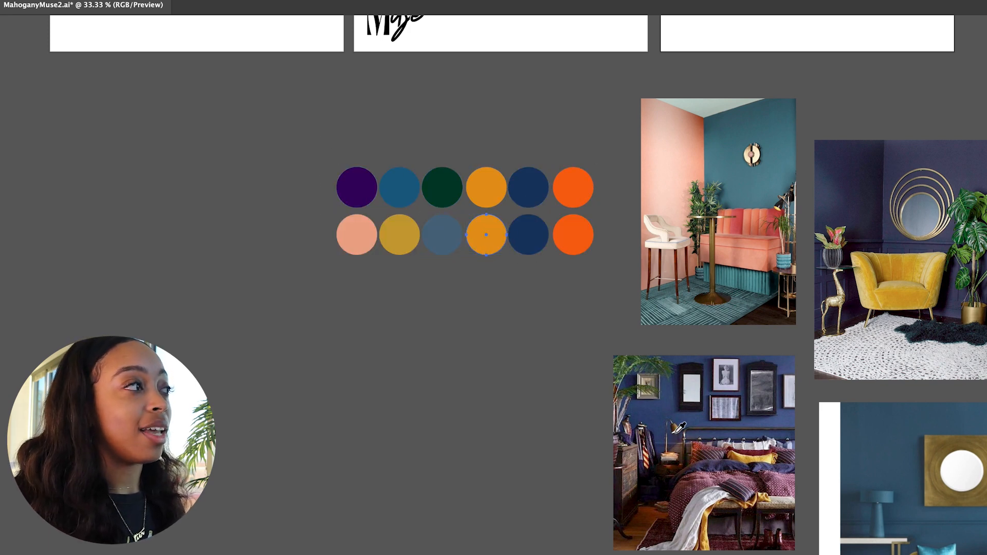
{"action": "left_click", "coordinate": [682, 410]}
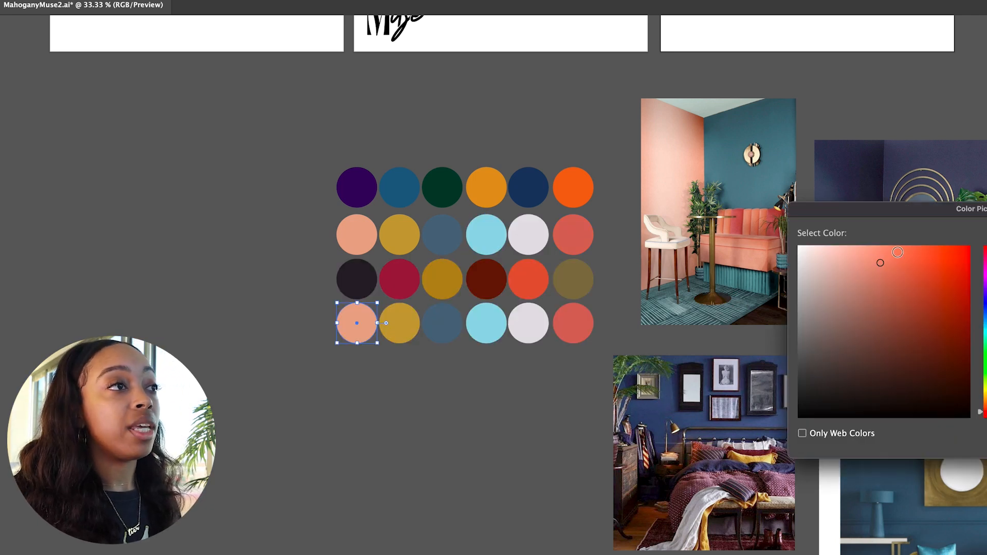
{"action": "left_click_drag", "start_coordinate": [875, 264], "coordinate": [909, 245]}
{"action": "key", "text": "Return"}
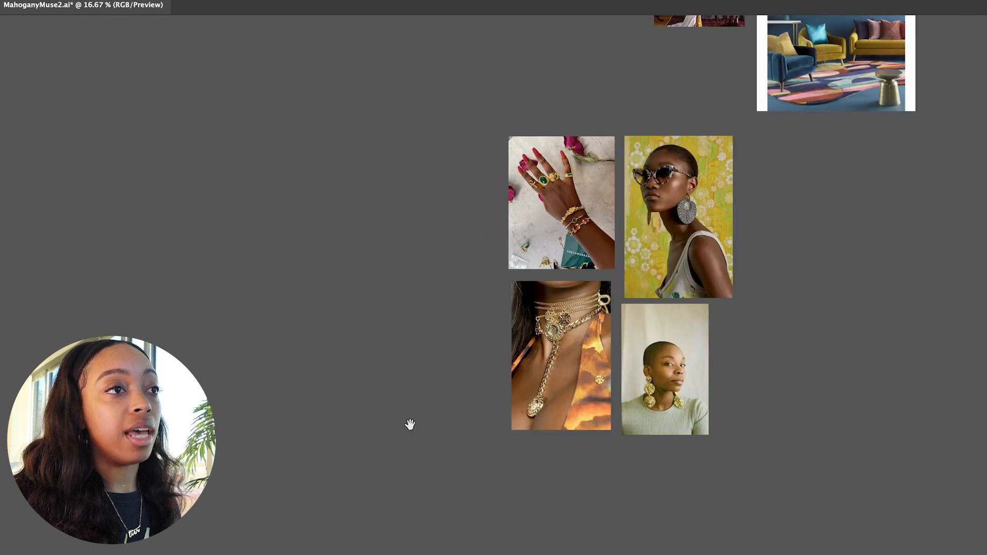
Paste the stacked Mahogany Muse wordmark and Mm monogram and place them in the empty area beside the jewellery photos
{"action": "key", "text": "super+equal"}
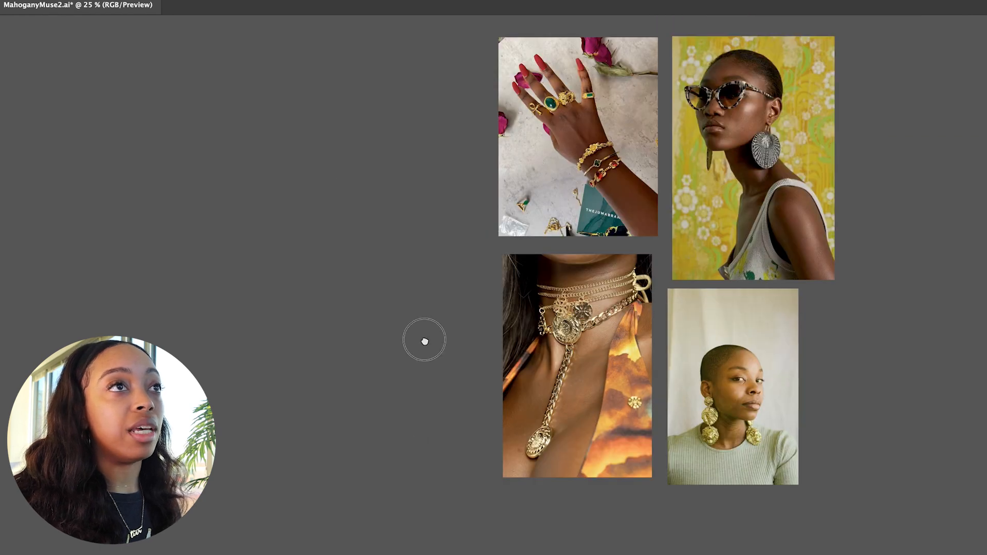
{"action": "left_click_drag", "start_coordinate": [423, 339], "coordinate": [427, 456]}
{"action": "key", "text": "super+v"}
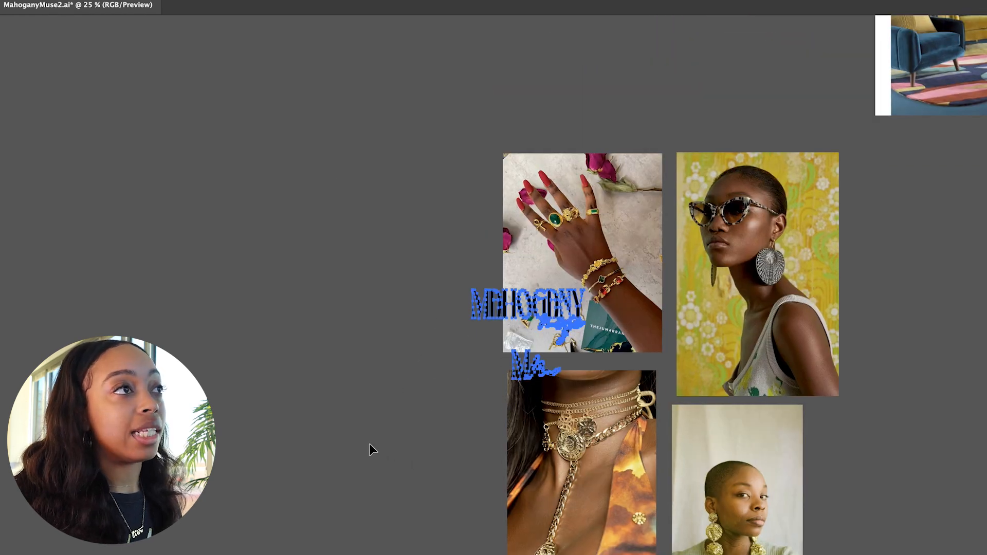
{"action": "left_click_drag", "start_coordinate": [545, 311], "coordinate": [331, 281]}
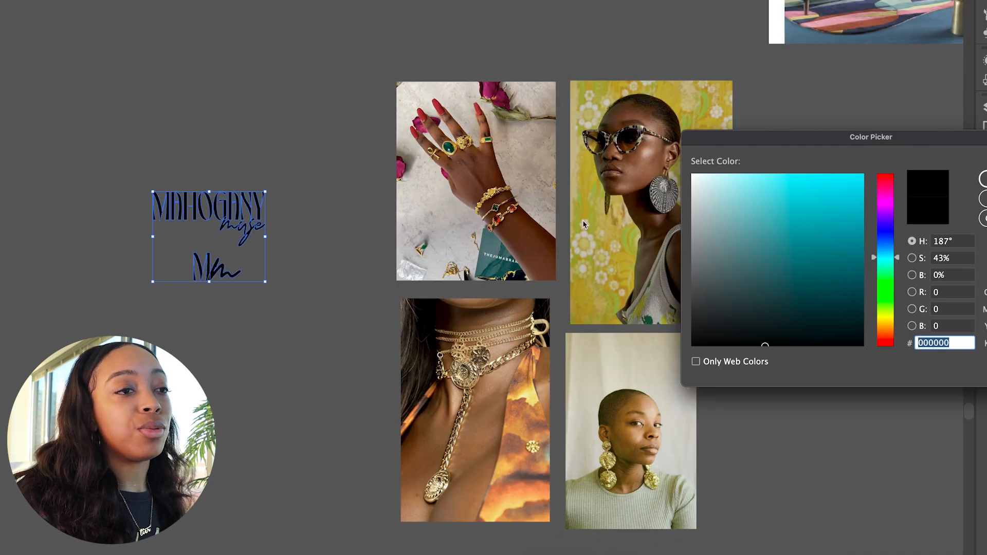
Recolour the pasted wordmark and monogram to a pale peach cream
{"action": "left_click", "coordinate": [888, 327]}
{"action": "left_click_drag", "start_coordinate": [887, 325], "coordinate": [888, 326]}
{"action": "mouse_move", "coordinate": [770, 206]}
{"action": "left_mouse_down"}
{"action": "mouse_move", "coordinate": [759, 159]}
{"action": "mouse_move", "coordinate": [747, 154]}
{"action": "left_mouse_up"}
{"action": "left_click_drag", "start_coordinate": [886, 332], "coordinate": [886, 331]}
{"action": "left_click", "coordinate": [985, 179]}
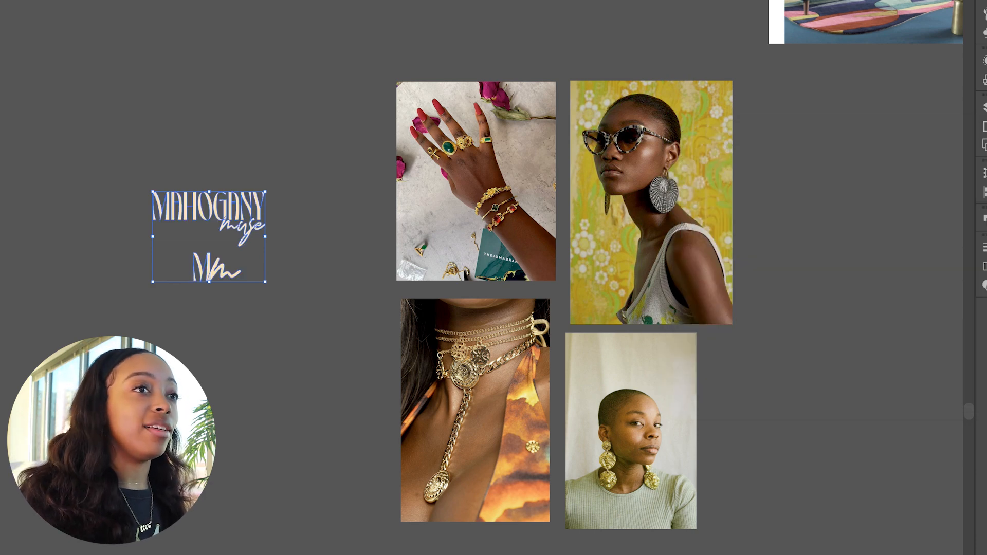
{"action": "left_click", "coordinate": [213, 369]}
Place the cream monogram on the green-sweater portrait and copies of the cream wordmark on the hand and necklace photos
{"action": "left_click", "coordinate": [207, 266]}
{"action": "left_click_drag", "start_coordinate": [216, 267], "coordinate": [628, 364]}
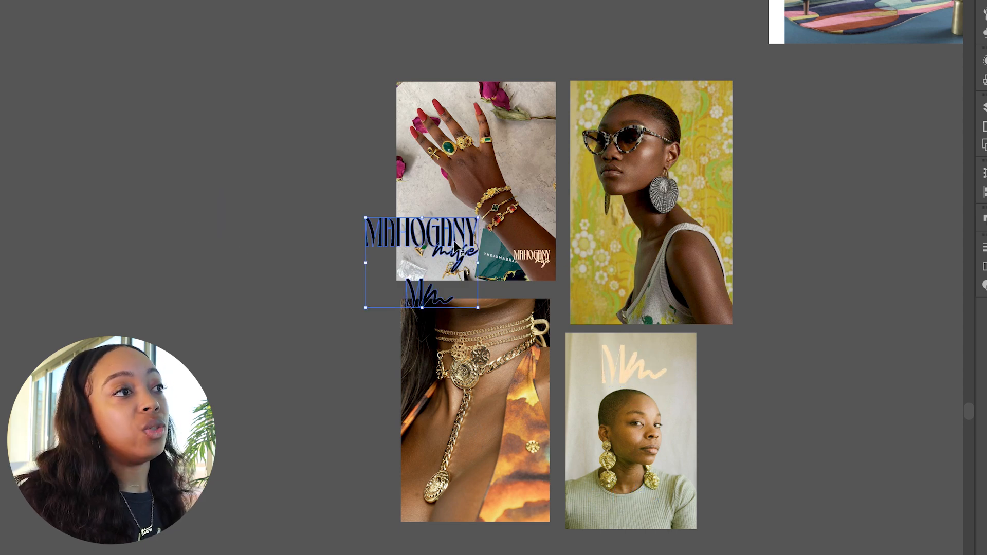
{"action": "key", "text": "ctrl+z"}
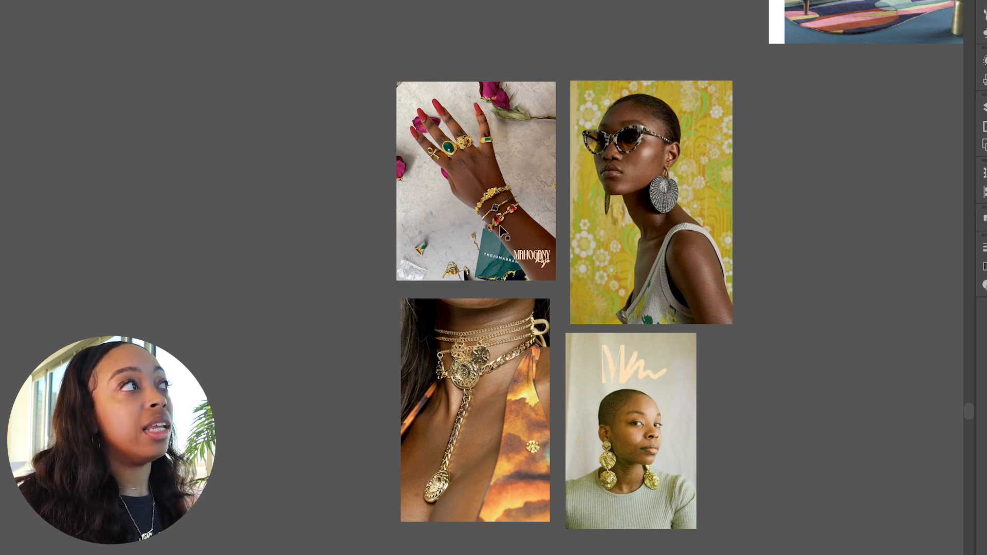
{"action": "key", "text": "ctrl+c"}
{"action": "key", "text": "ctrl+v"}
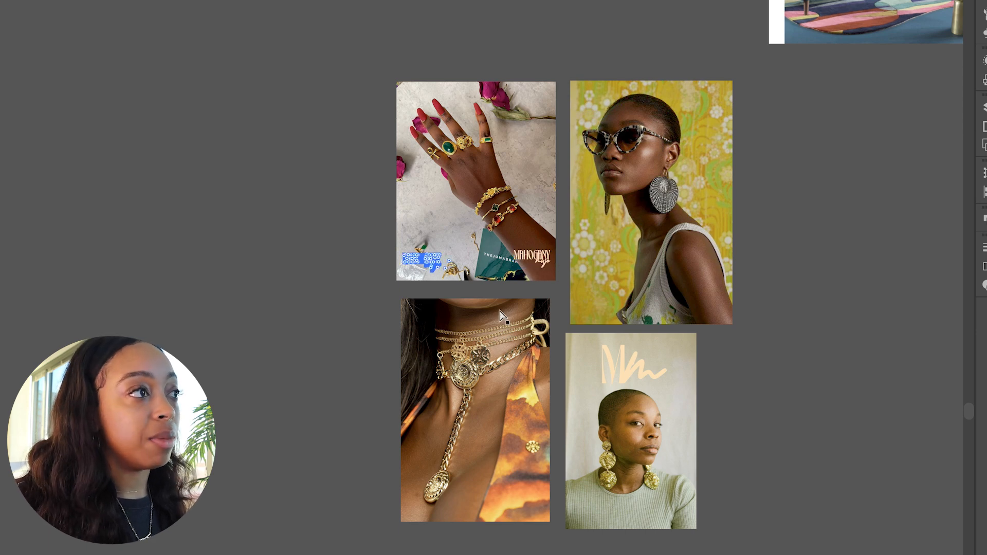
{"action": "left_click_drag", "start_coordinate": [439, 271], "coordinate": [492, 412]}
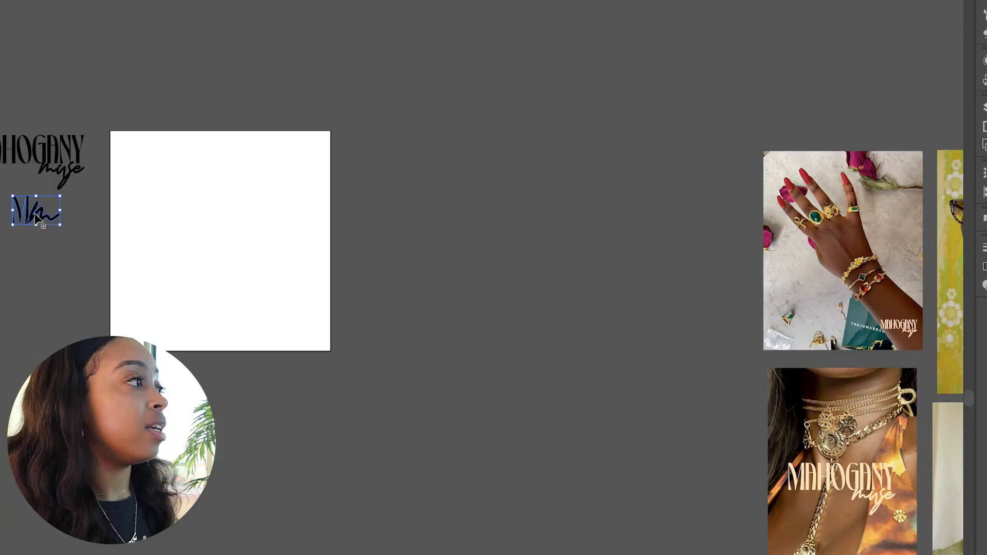
Move the black wordmark onto the centre of the blank square artboard and duplicate the artboard beside it
{"action": "left_click", "coordinate": [29, 147]}
{"action": "left_click_drag", "start_coordinate": [29, 147], "coordinate": [217, 231]}
{"action": "key", "text": "shift+o"}
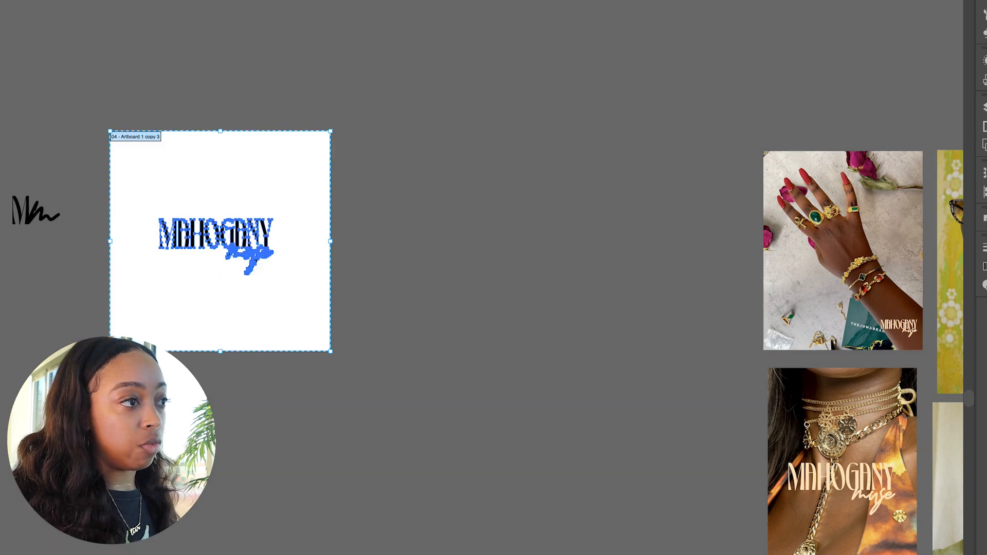
{"action": "left_click_drag", "start_coordinate": [147, 307], "coordinate": [379, 302]}
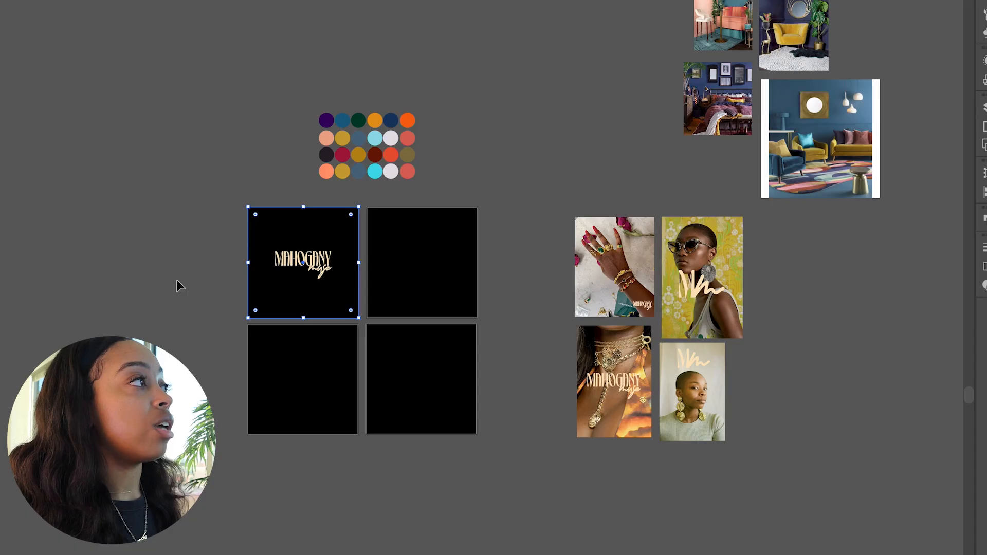
Recolour the monogram on the second black square by sampling the cream of the wordmark
{"action": "left_click", "coordinate": [421, 267]}
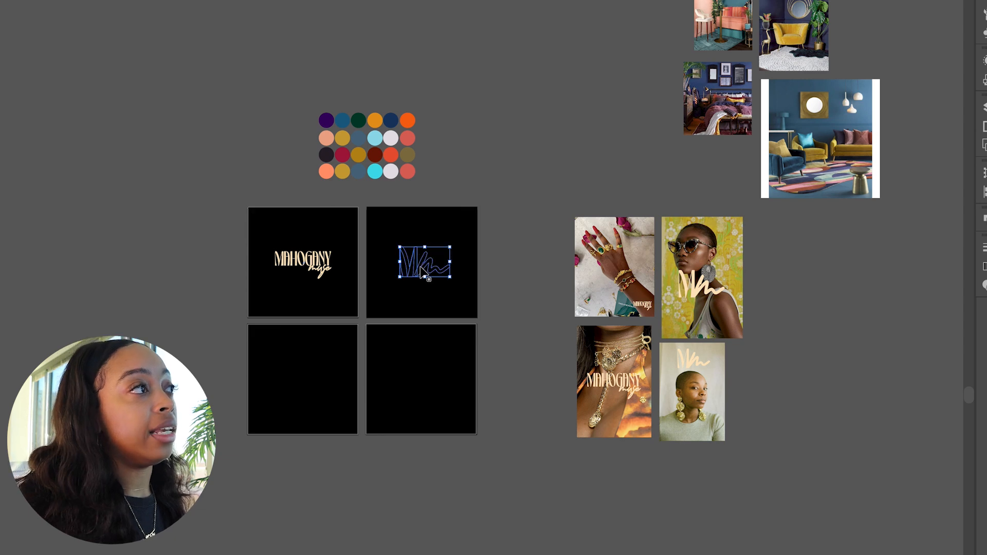
{"action": "key", "text": "ctrl+c"}
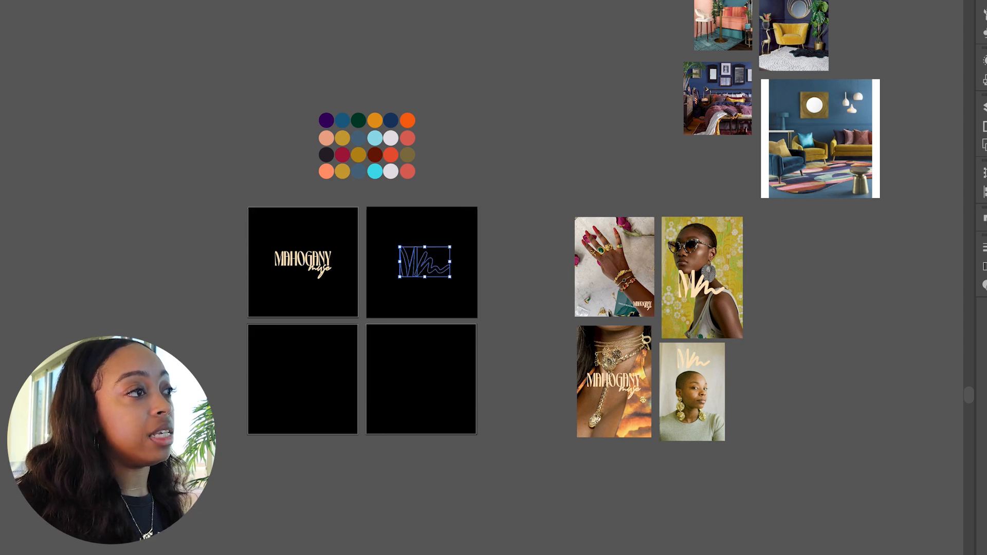
{"action": "key", "text": "i"}
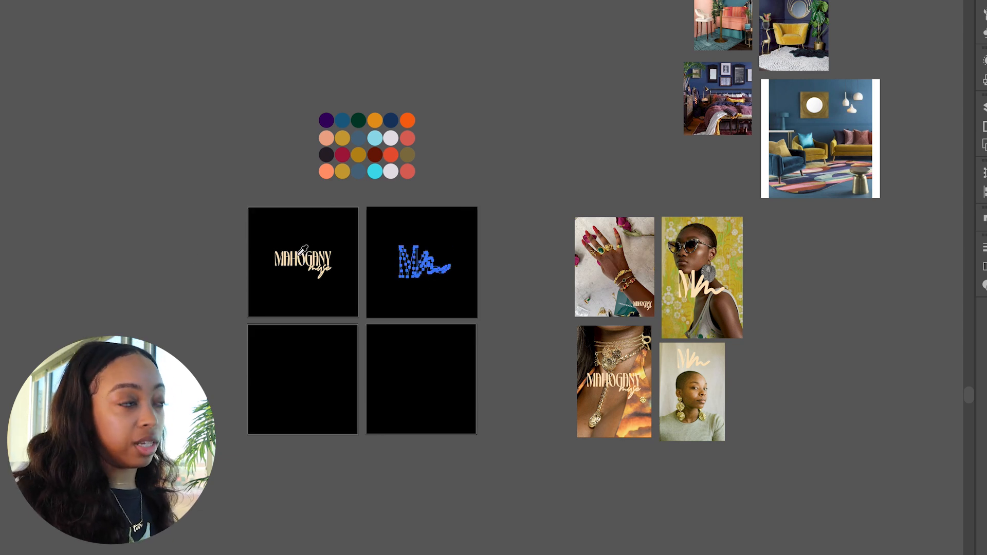
{"action": "left_click", "coordinate": [304, 260]}
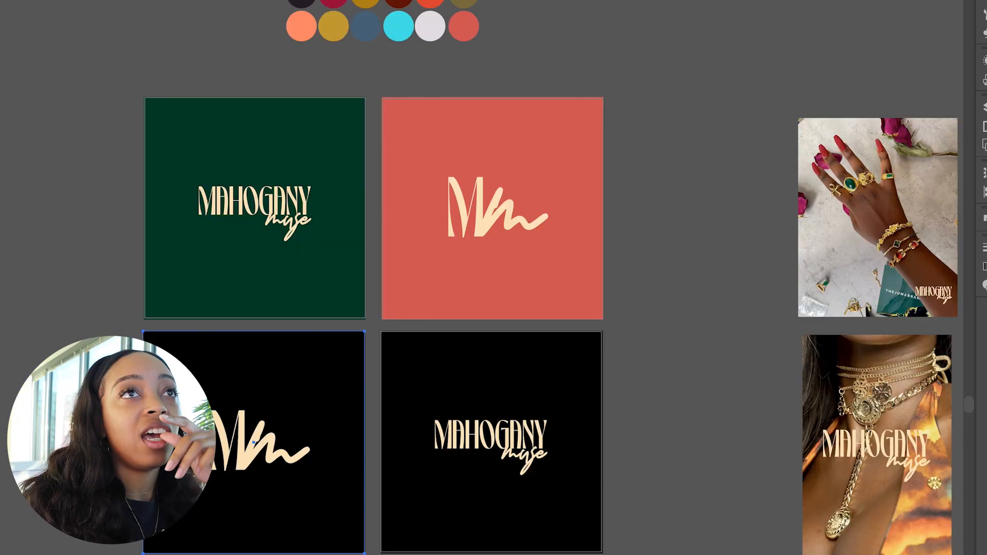
Fill the lower-left square's background with the palette's mustard and the lower-right square's background with its dark red
{"action": "left_click", "coordinate": [366, 3]}
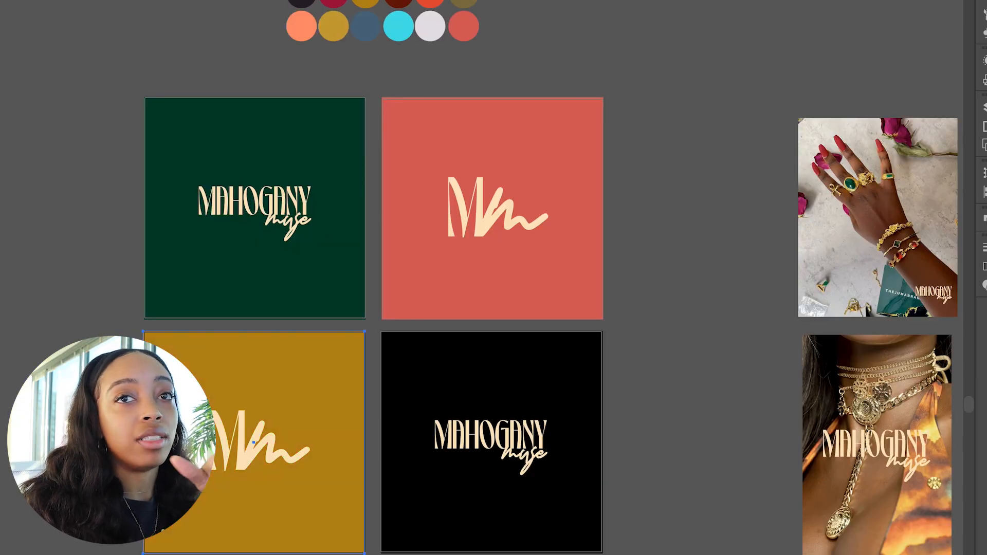
{"action": "key", "text": "v"}
{"action": "left_click", "coordinate": [417, 392]}
{"action": "key", "text": "i"}
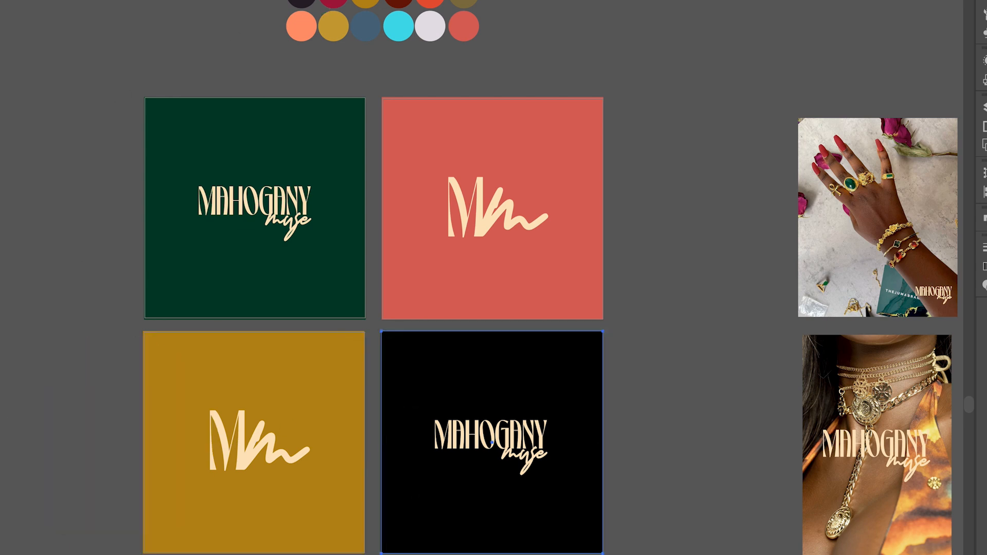
{"action": "left_click", "coordinate": [395, 3]}
Change the lower-right square's background to the palette's bright cyan
{"action": "key", "text": "v"}
{"action": "left_click", "coordinate": [134, 109]}
{"action": "left_click_drag", "start_coordinate": [94, 118], "coordinate": [70, 92]}
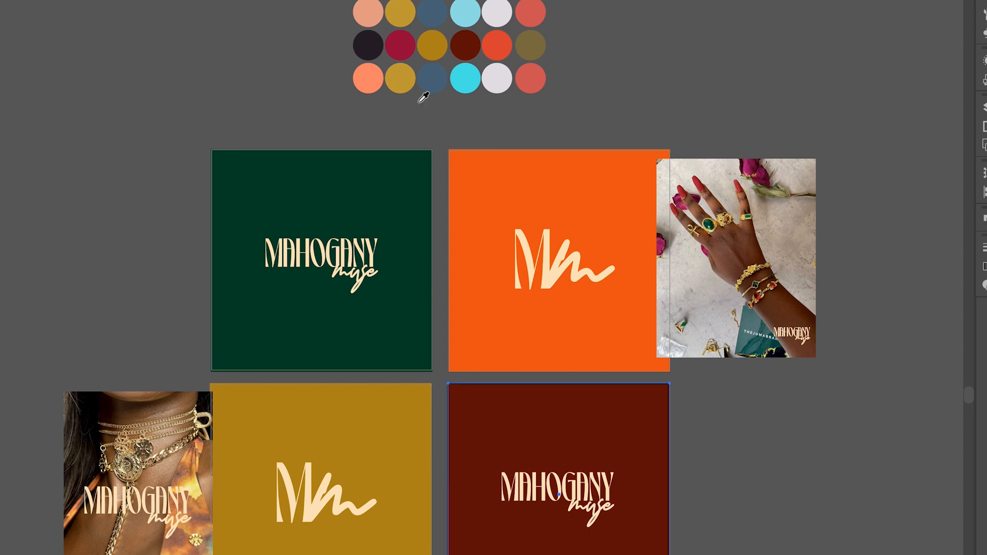
{"action": "left_click", "coordinate": [474, 75]}
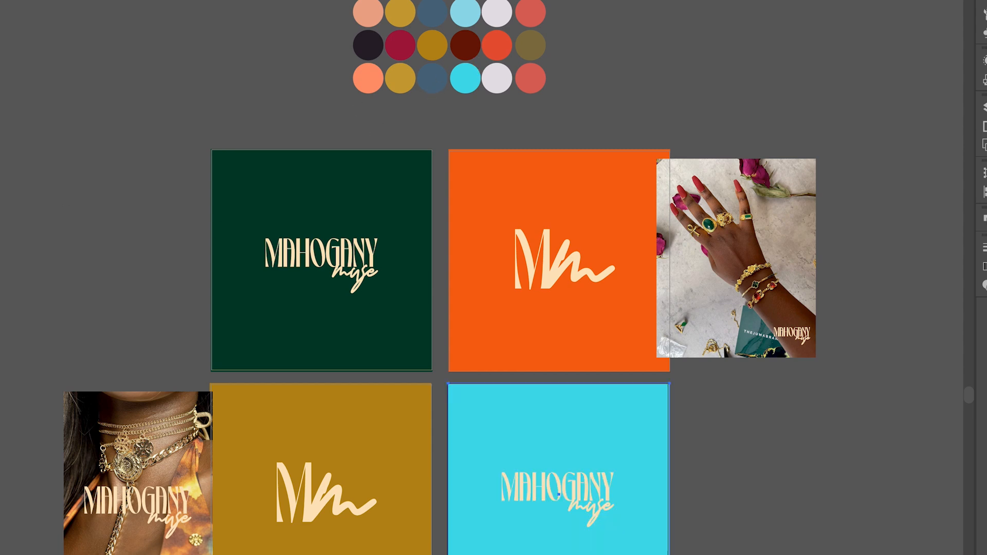
Change the lower-right wordmark square's background from bright cyan to a muted greyish teal
{"action": "mouse_move", "coordinate": [822, 193]}
{"action": "left_mouse_down"}
{"action": "mouse_move", "coordinate": [749, 220]}
{"action": "mouse_move", "coordinate": [743, 233]}
{"action": "left_mouse_up"}
{"action": "left_click", "coordinate": [980, 180]}
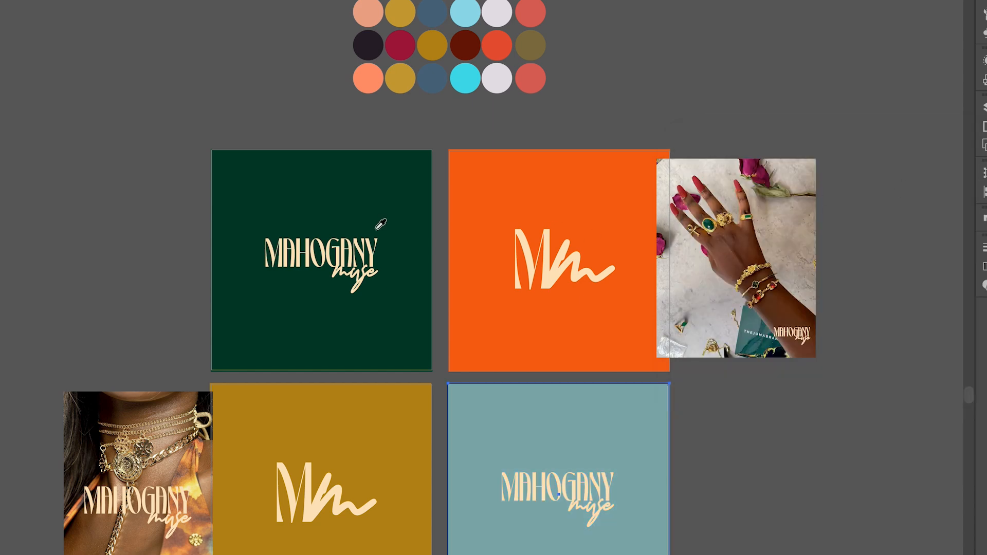
Set the upper-left wordmark square's background to the deep blue 00004F and deselect it
{"action": "left_click_drag", "start_coordinate": [185, 29], "coordinate": [142, 8]}
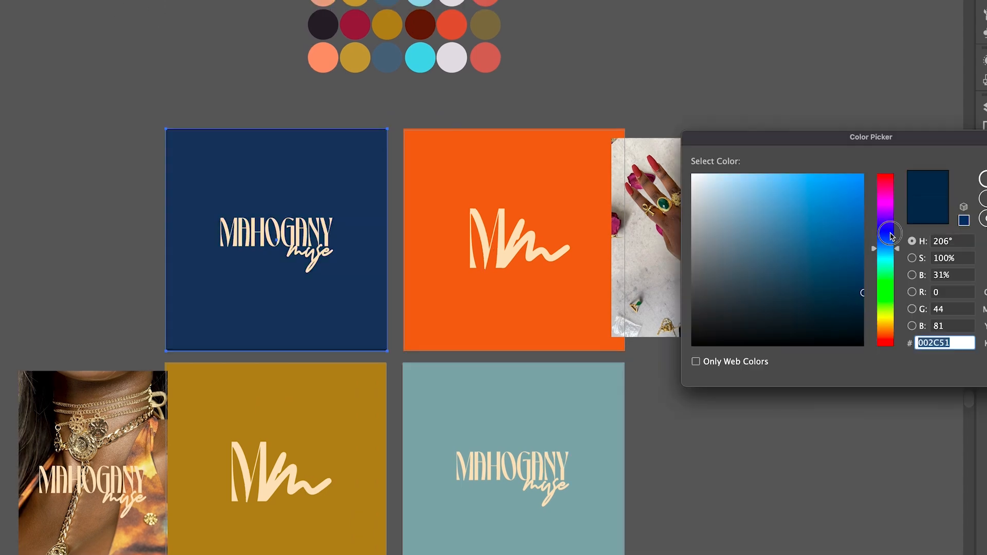
{"action": "mouse_move", "coordinate": [885, 242]}
{"action": "left_mouse_down"}
{"action": "mouse_move", "coordinate": [885, 222]}
{"action": "mouse_move", "coordinate": [891, 233]}
{"action": "left_mouse_up"}
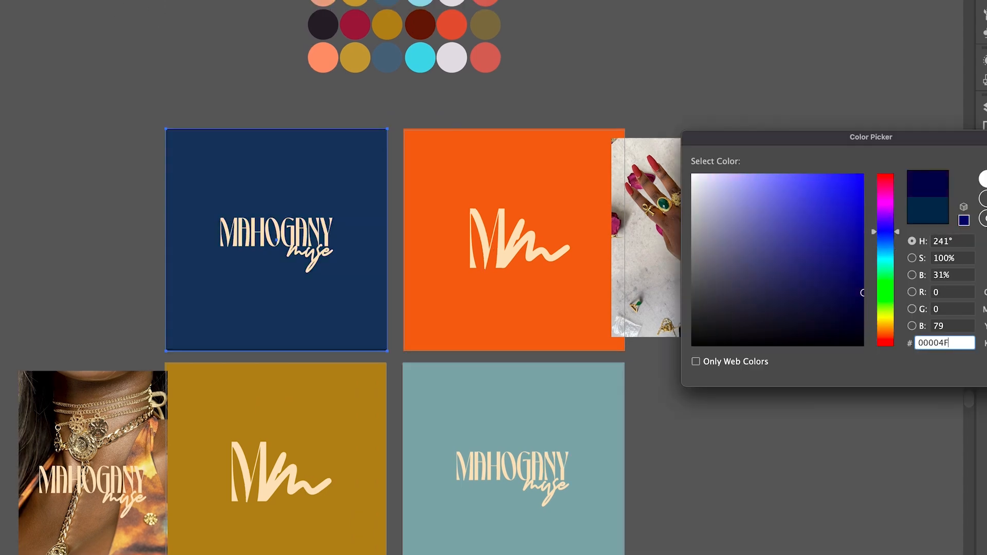
{"action": "left_click", "coordinate": [981, 180]}
{"action": "key", "text": "v"}
{"action": "left_click", "coordinate": [7, 57]}
{"action": "left_click_drag", "start_coordinate": [71, 109], "coordinate": [131, 137]}
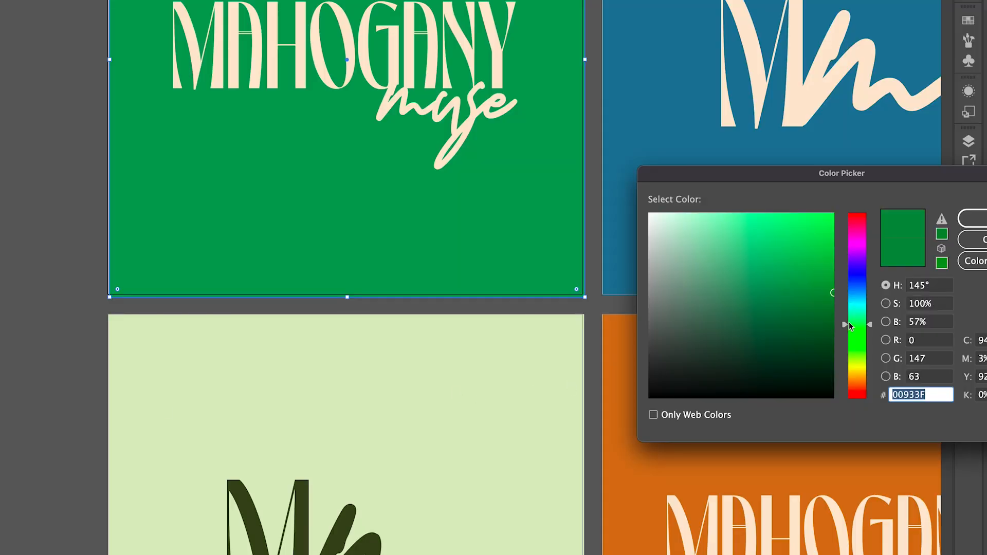
Set the background of the green wordmark square to the deep purple 380A59
{"action": "mouse_move", "coordinate": [852, 324]}
{"action": "left_mouse_down"}
{"action": "mouse_move", "coordinate": [859, 299]}
{"action": "mouse_move", "coordinate": [788, 303]}
{"action": "left_mouse_up"}
{"action": "left_click_drag", "start_coordinate": [852, 290], "coordinate": [862, 257]}
{"action": "left_click_drag", "start_coordinate": [818, 340], "coordinate": [813, 334]}
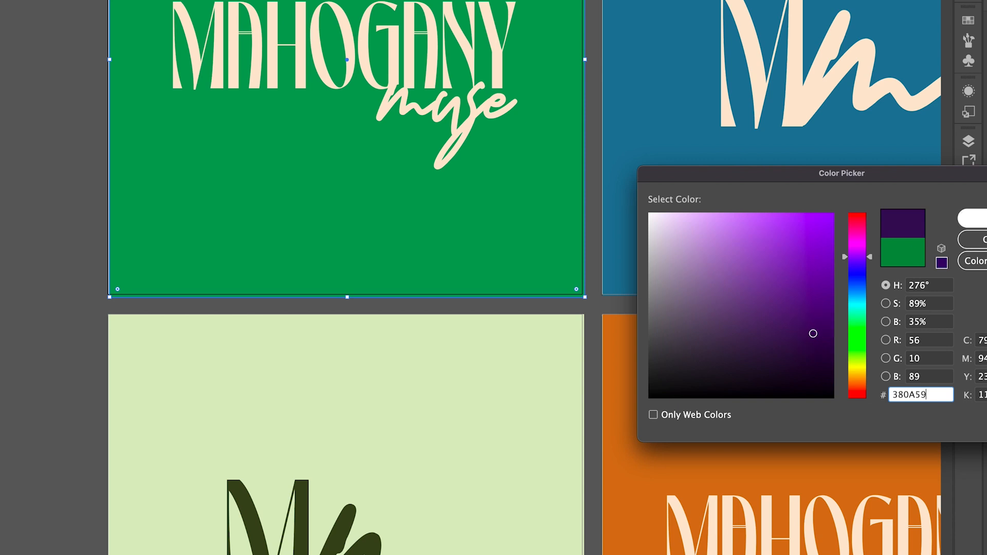
{"action": "key", "text": "Return"}
{"action": "scroll", "coordinate": [547, 278], "scroll_direction": "up", "scroll_amount": 1}
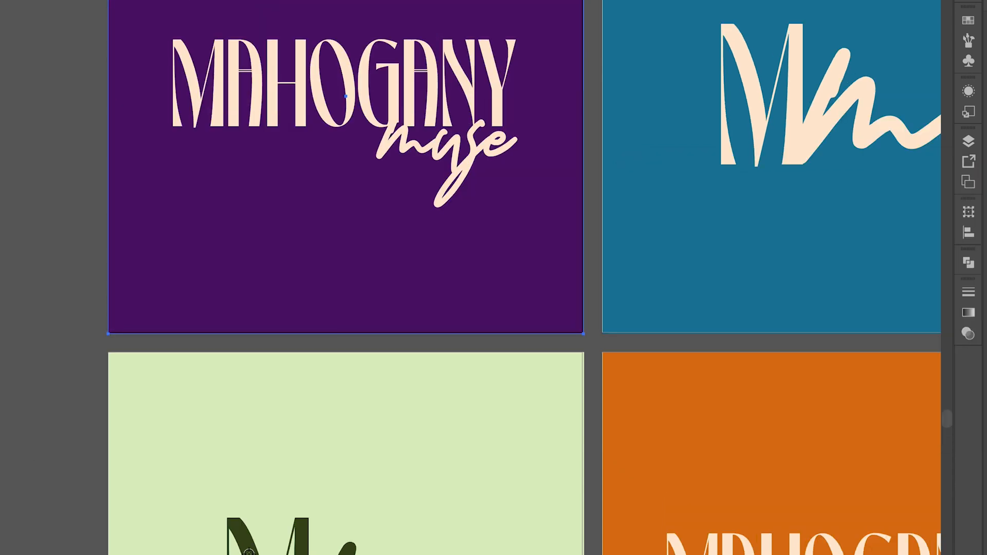
Recolour the purple wordmark square's background by sampling the dark olive of the monogram below it, and deselect it
{"action": "left_click", "coordinate": [249, 552]}
{"action": "key", "text": "v"}
{"action": "key", "text": "ctrl+shift+a"}
Darken the blue monogram square's background to the deep teal 002C38
{"action": "left_click_drag", "start_coordinate": [425, 396], "coordinate": [313, 395]}
{"action": "left_click", "coordinate": [577, 290]}
{"action": "scroll", "coordinate": [577, 291], "scroll_direction": "up", "scroll_amount": 1}
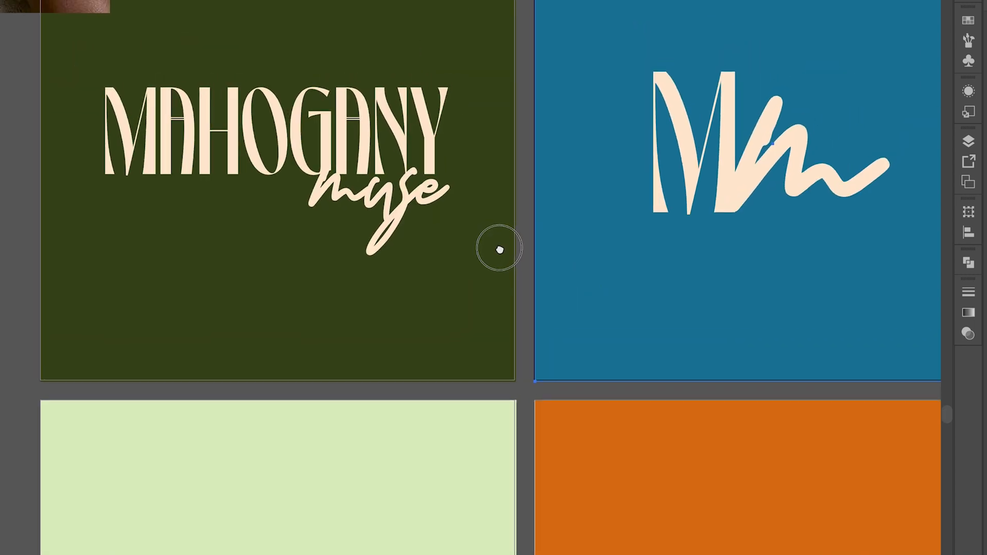
{"action": "double_click", "coordinate": [1, 335]}
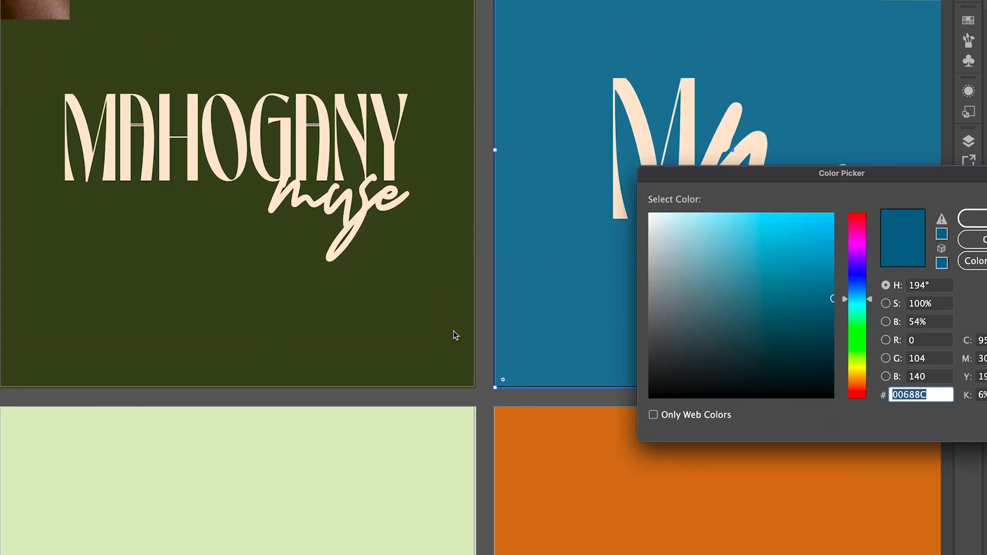
{"action": "left_click_drag", "start_coordinate": [832, 314], "coordinate": [833, 357]}
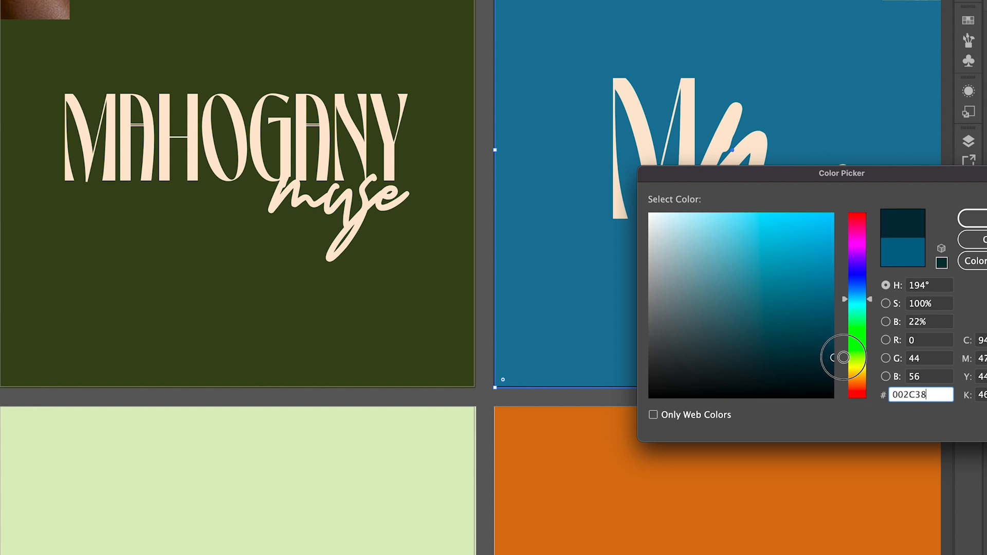
{"action": "left_click", "coordinate": [969, 218]}
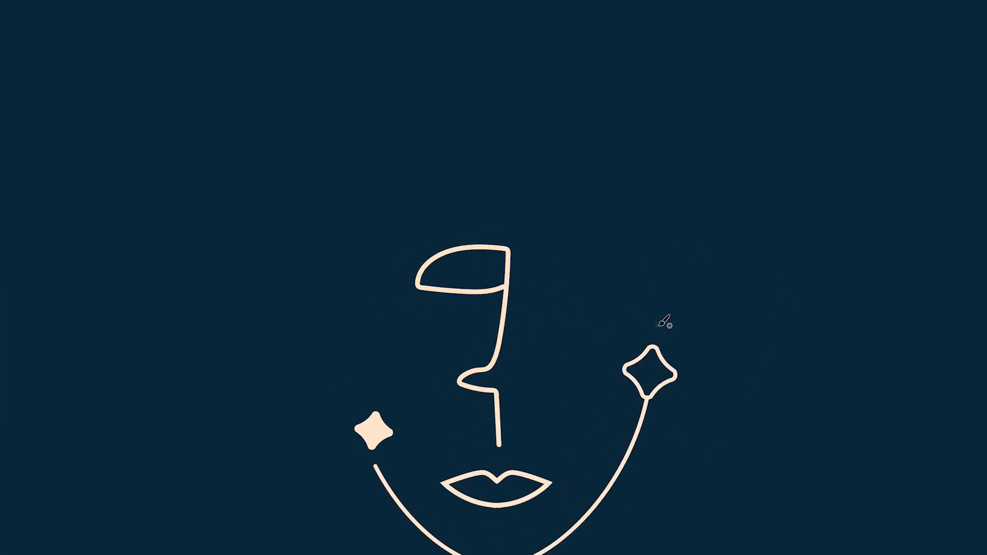
Examine the cream line-art face on the dark blue square close up and together with the neighbouring logo squares
{"action": "key", "text": "ctrl+minus"}
{"action": "key", "text": "ctrl+minus"}
{"action": "key", "text": "ctrl+minus"}
{"action": "key", "text": "ctrl+equal"}
{"action": "key", "text": "ctrl+minus"}
{"action": "key", "text": "ctrl+minus"}
{"action": "key", "text": "ctrl+minus"}
{"action": "key", "text": "ctrl+equal"}
{"action": "key", "text": "ctrl+equal"}
{"action": "key", "text": "ctrl+equal"}
{"action": "key", "text": "ctrl+equal"}
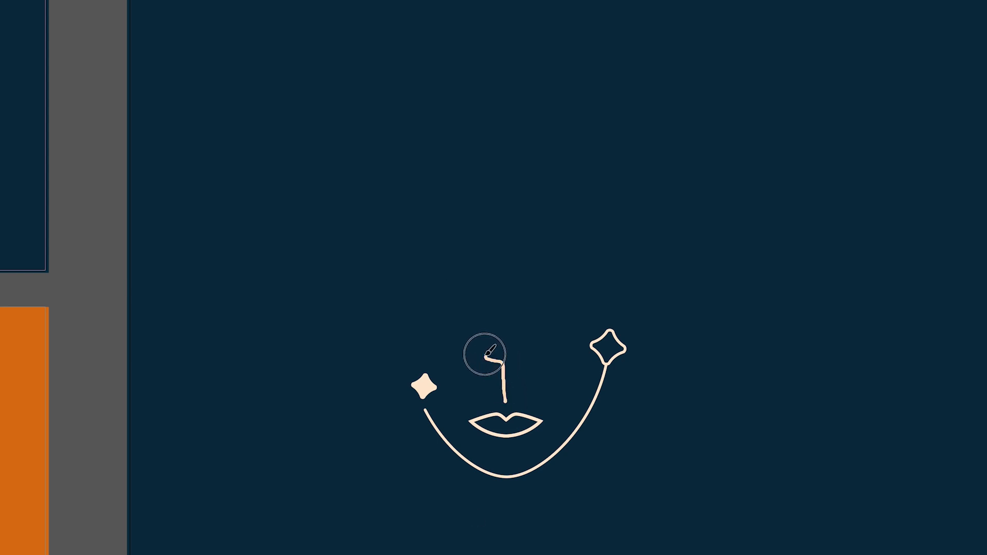
{"action": "key", "text": "ctrl+minus"}
{"action": "key", "text": "ctrl+minus"}
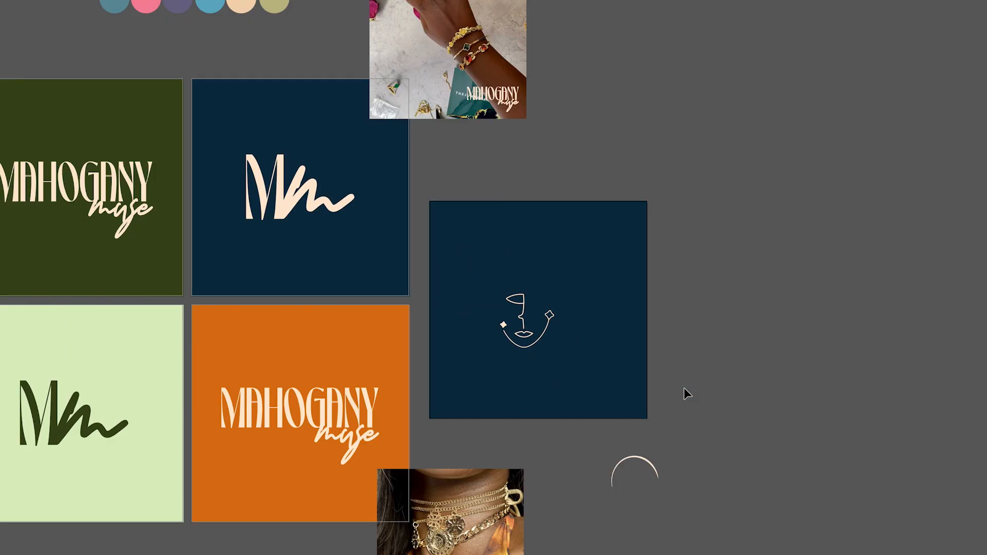
{"action": "key", "text": "ctrl+equal"}
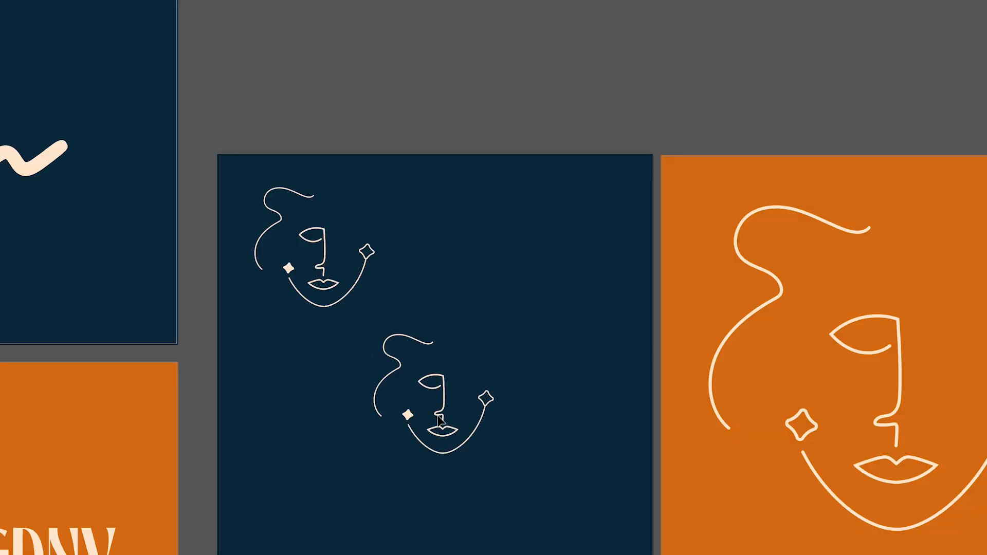